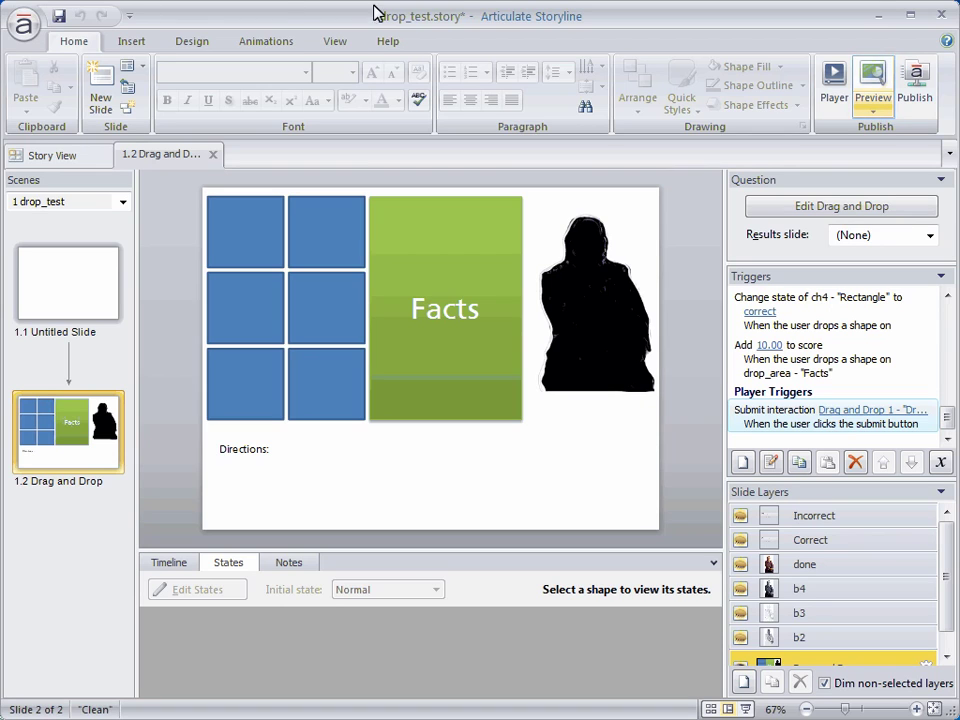
# Step: Preview slide 1.2 and drop fact tiles on Facts until the Ben Franklin picture appears in full colour
pyautogui.click(872, 109)
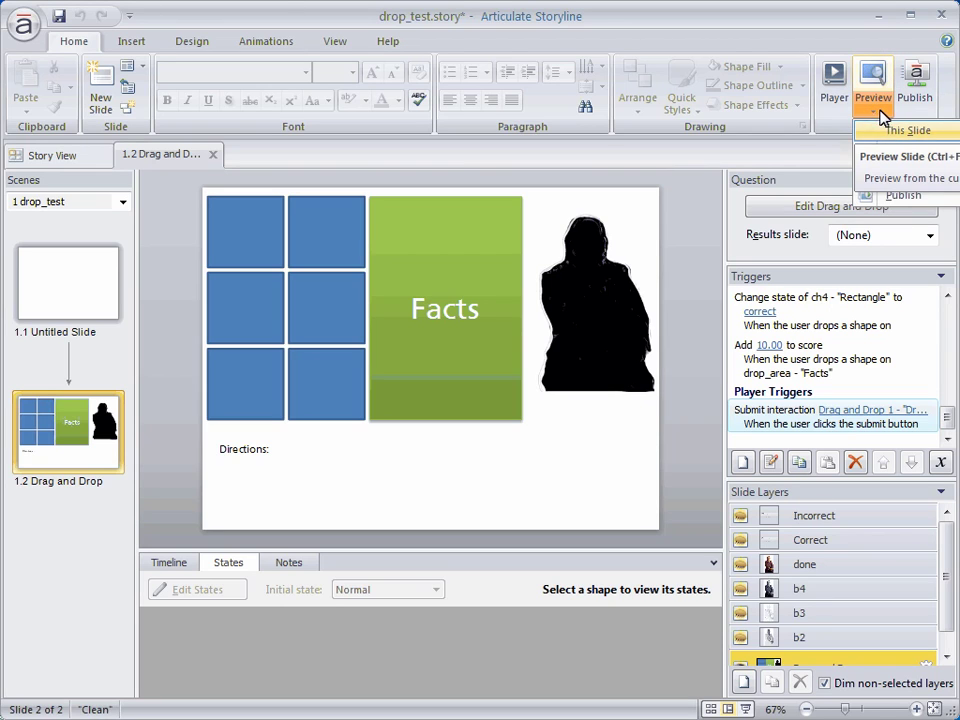
pyautogui.click(895, 132)
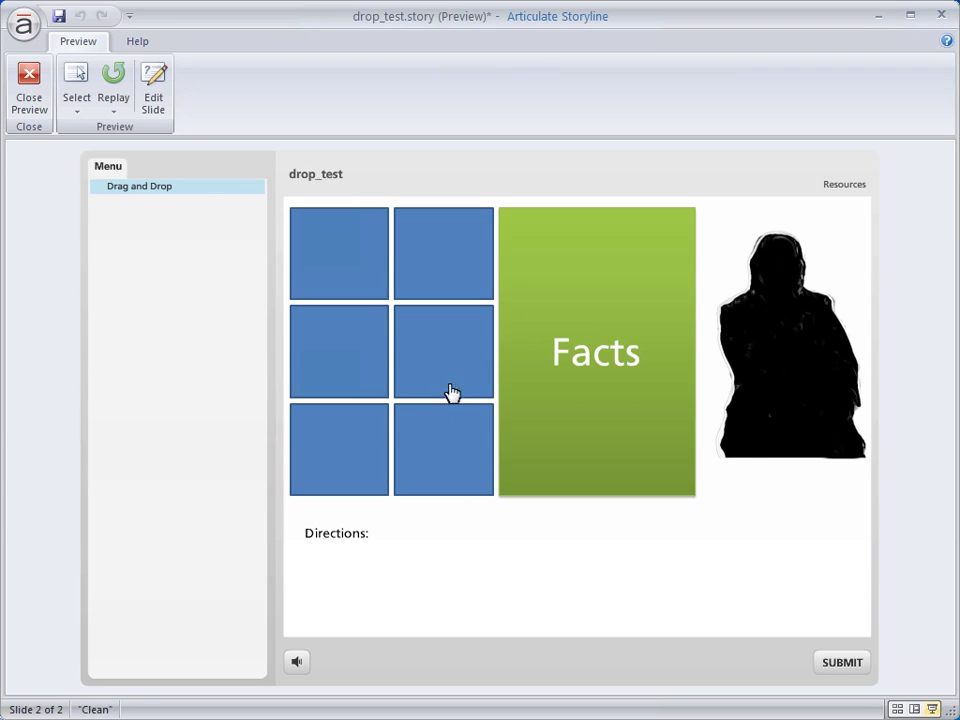
pyautogui.moveTo(453, 374); pyautogui.dragTo(568, 371)
pyautogui.moveTo(313, 242); pyautogui.dragTo(548, 275)
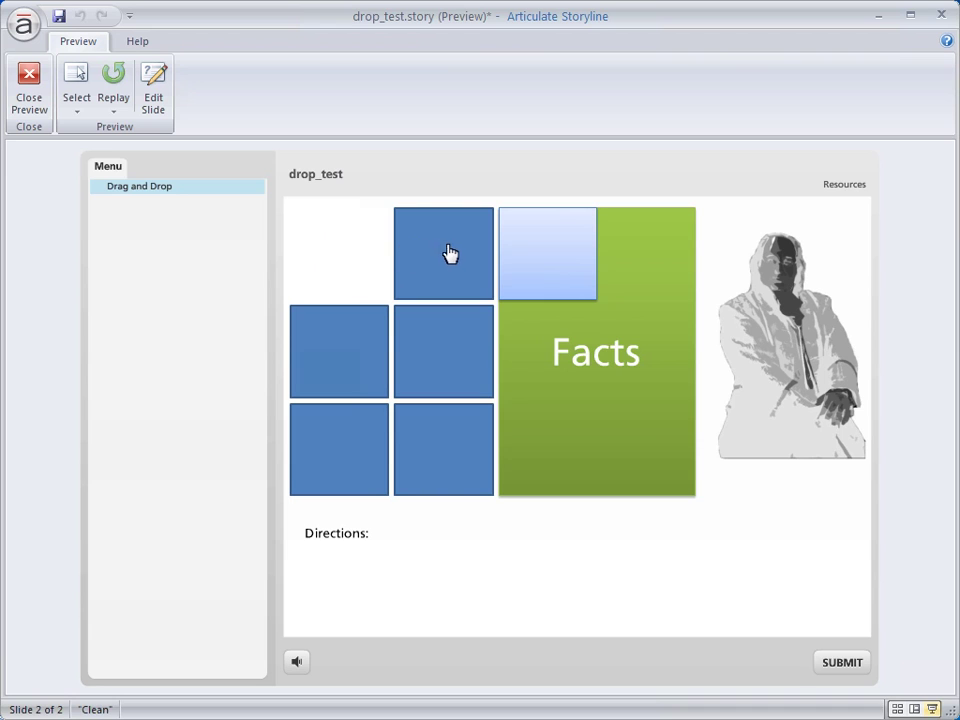
pyautogui.moveTo(467, 259); pyautogui.dragTo(651, 272)
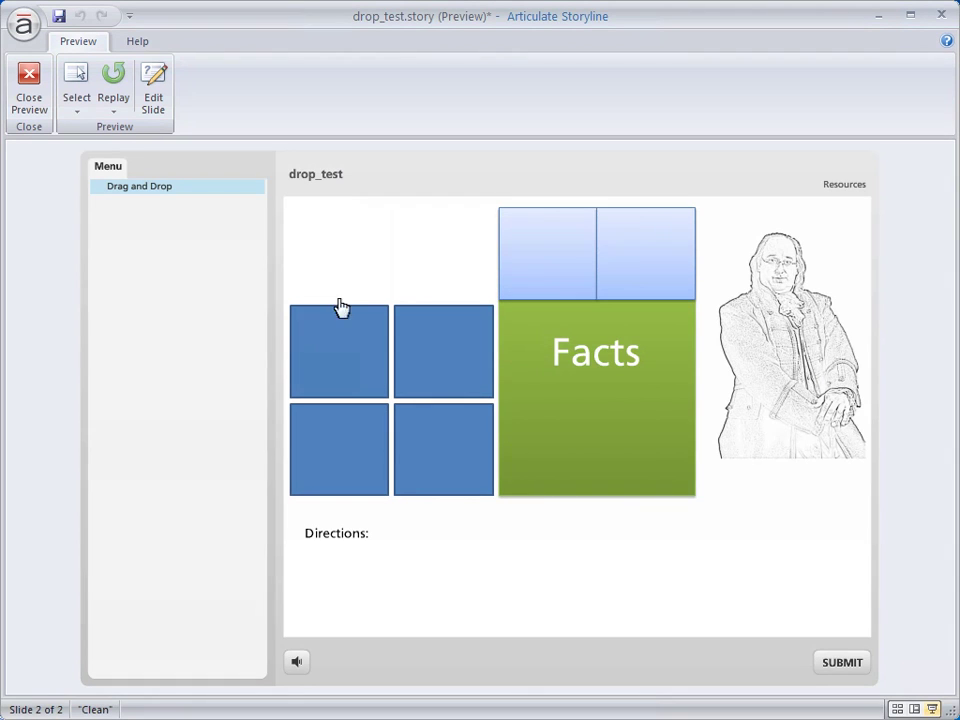
pyautogui.moveTo(331, 358); pyautogui.dragTo(645, 369)
pyautogui.moveTo(343, 450); pyautogui.dragTo(646, 345)
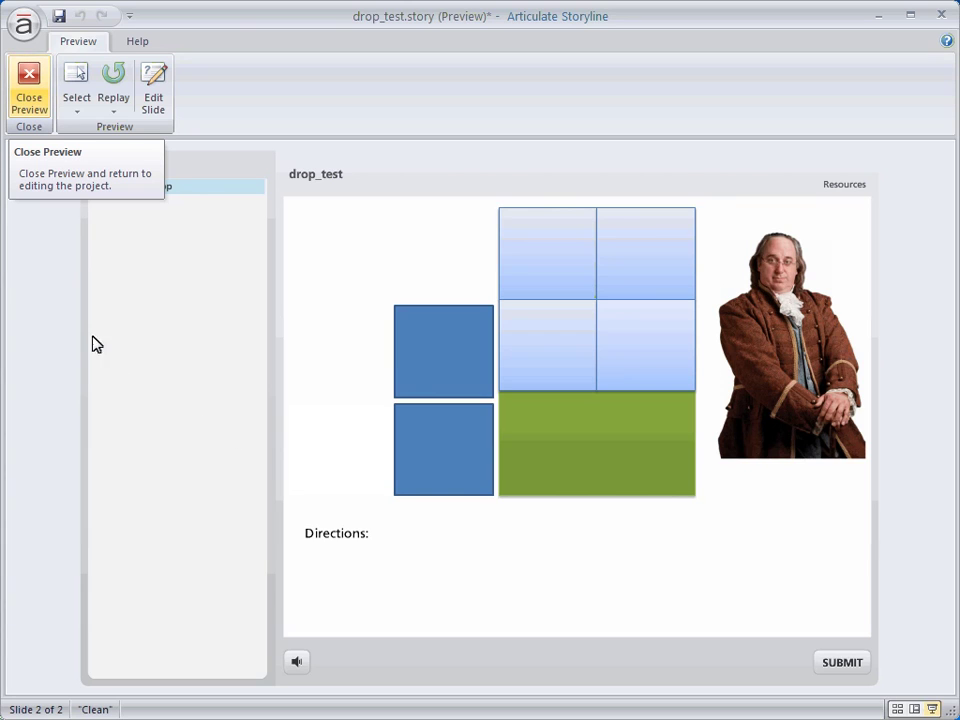
pyautogui.click(27, 80)
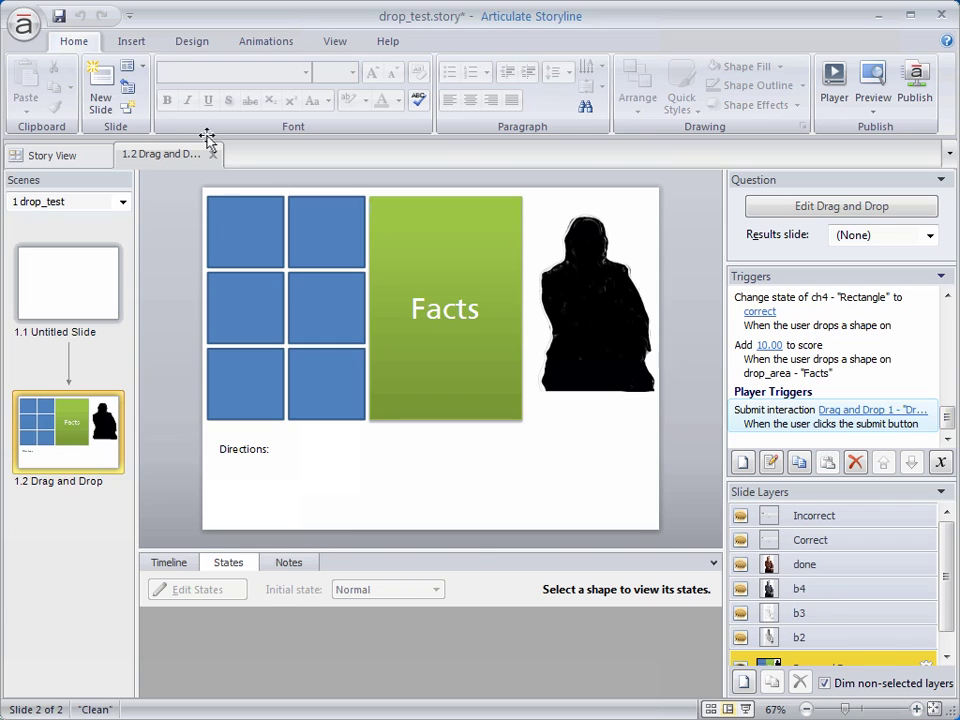
# Step: Check the states of the four tiles, the Facts drop area and the Ben Franklin silhouette picture
pyautogui.click(238, 236)
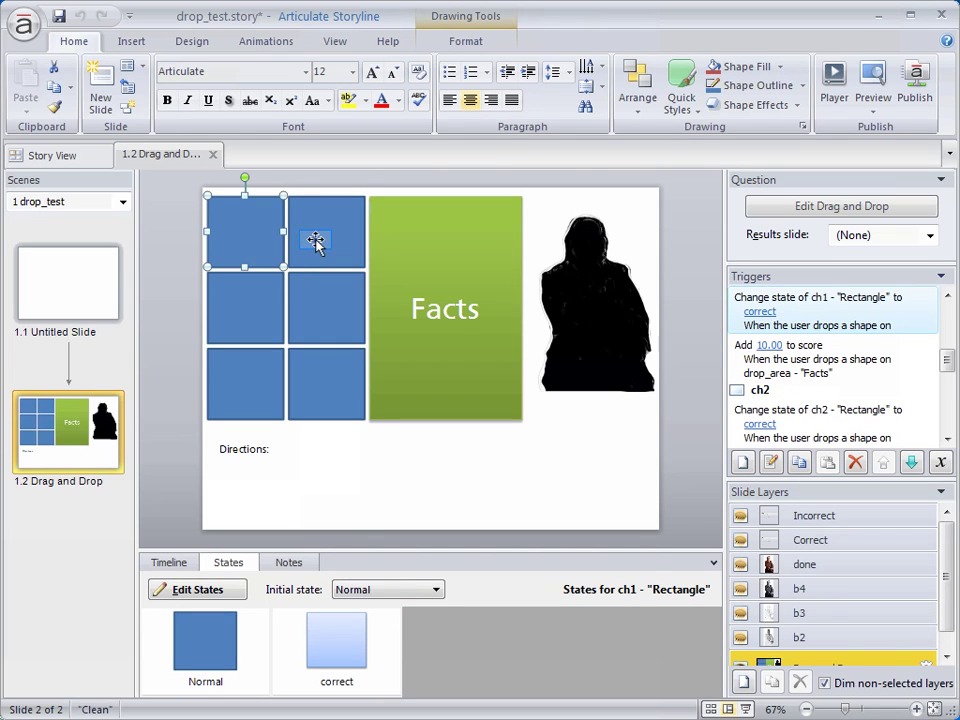
pyautogui.click(317, 242)
pyautogui.click(246, 316)
pyautogui.click(328, 317)
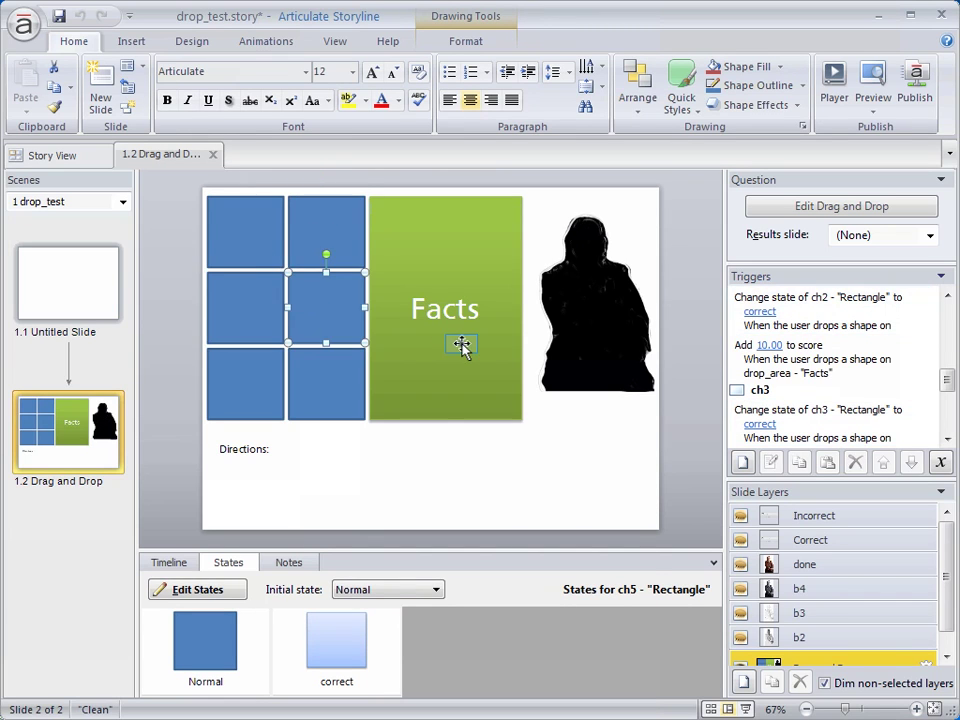
pyautogui.click(462, 346)
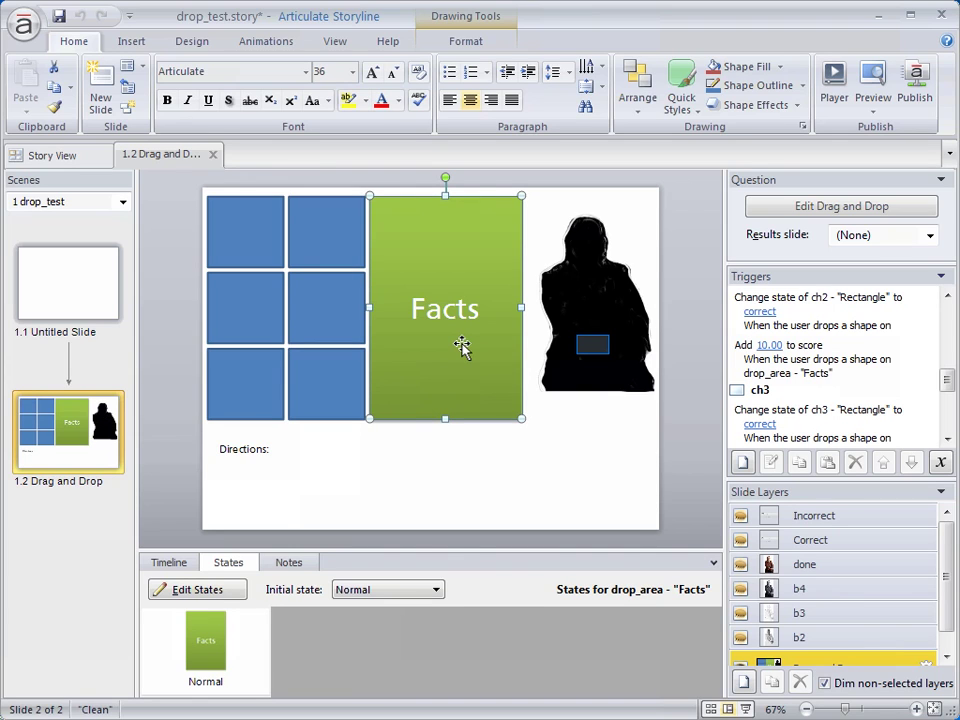
pyautogui.click(594, 350)
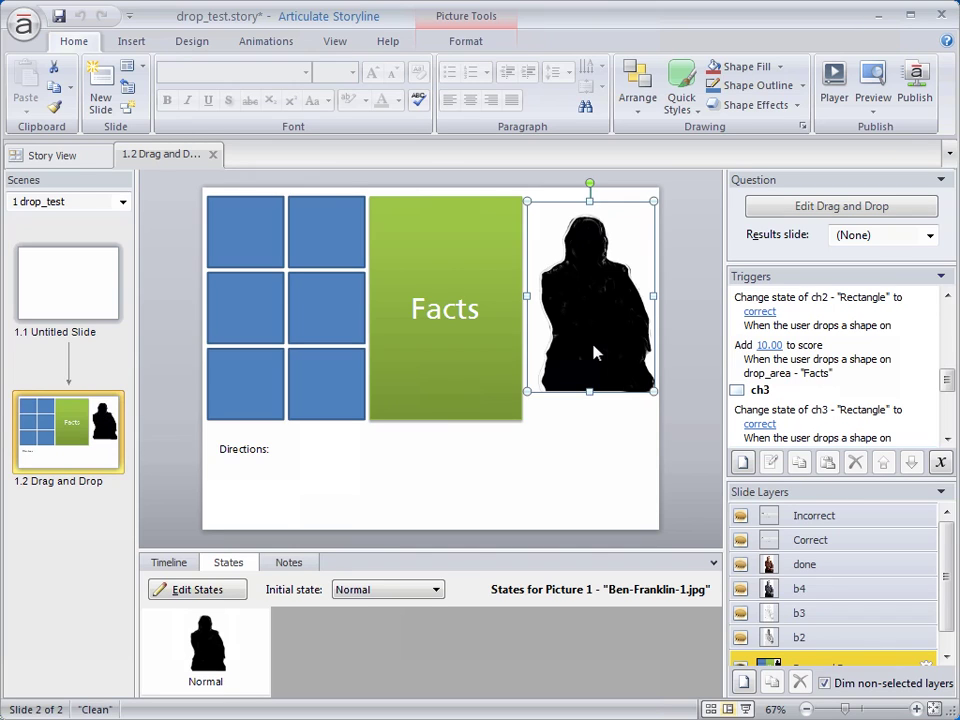
# Step: Move the b2 layer higher in the Slide Layers order
pyautogui.press('F2')
pyautogui.press('Return')
pyautogui.moveTo(820, 643); pyautogui.dragTo(825, 563)
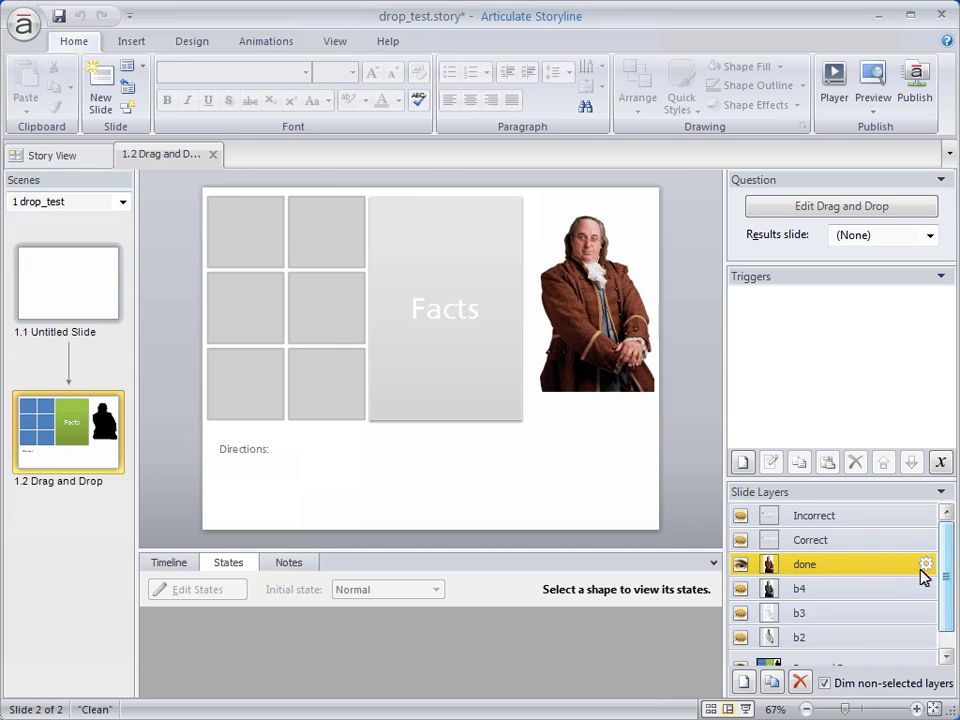
pyautogui.scroll(-1, 944, 604)
# Step: Return to the Drag and Drop base layer and select the top-left tile ch1
pyautogui.click(857, 641)
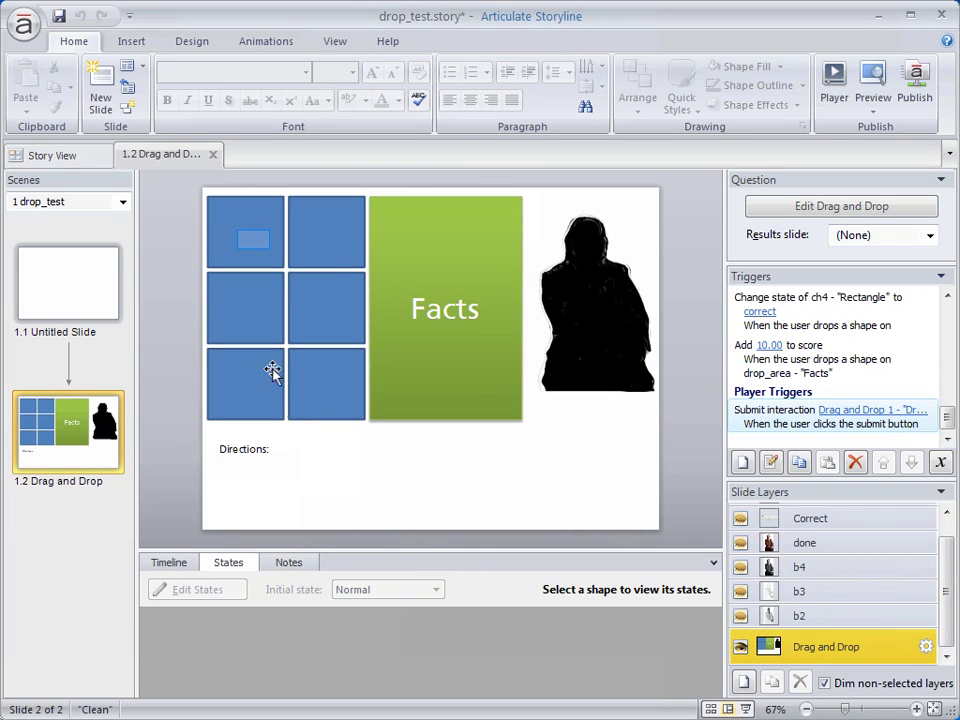
pyautogui.click(255, 245)
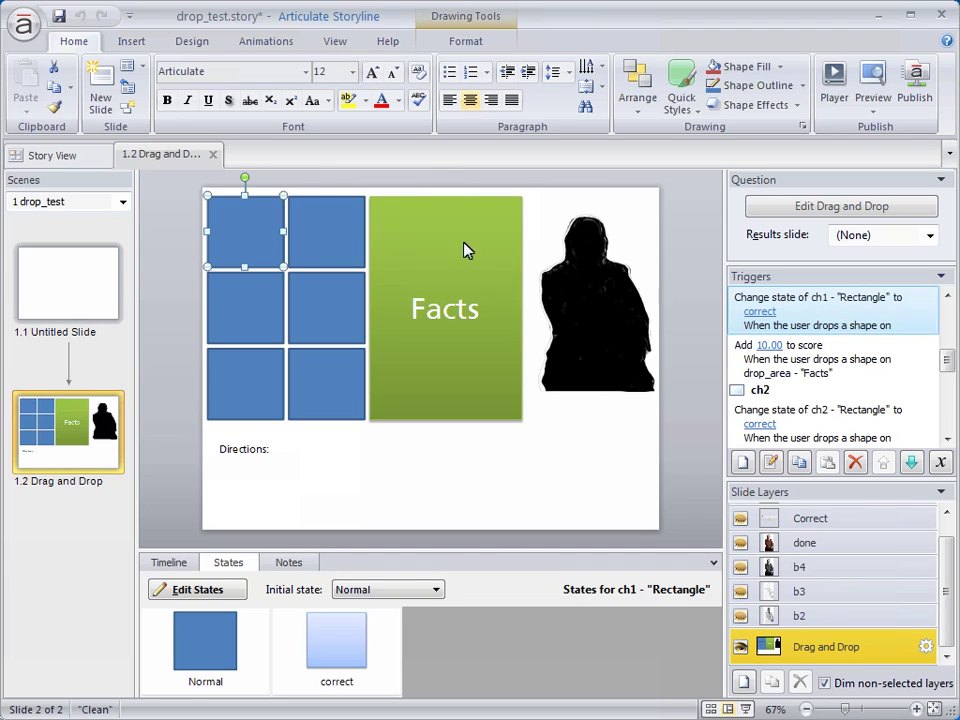
# Step: Set ch1's trigger to change its state to correct when dropped on drop_area
pyautogui.doubleClick(840, 322)
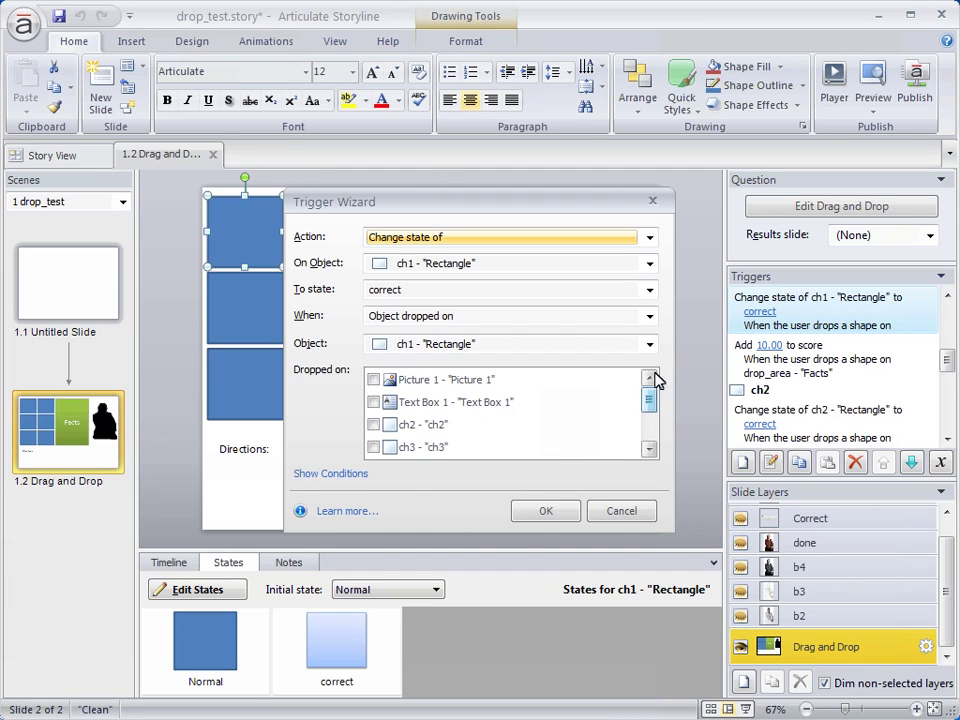
pyautogui.moveTo(649, 404)
pyautogui.mouseDown()
pyautogui.moveTo(651, 430)
pyautogui.moveTo(651, 414)
pyautogui.mouseUp()
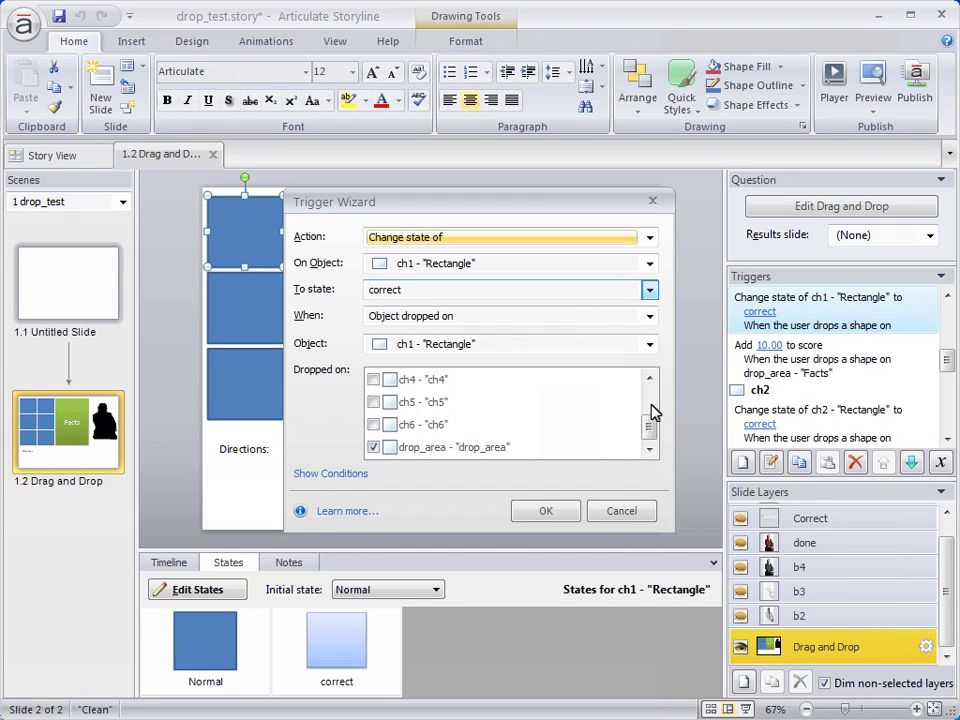
pyautogui.click(650, 290)
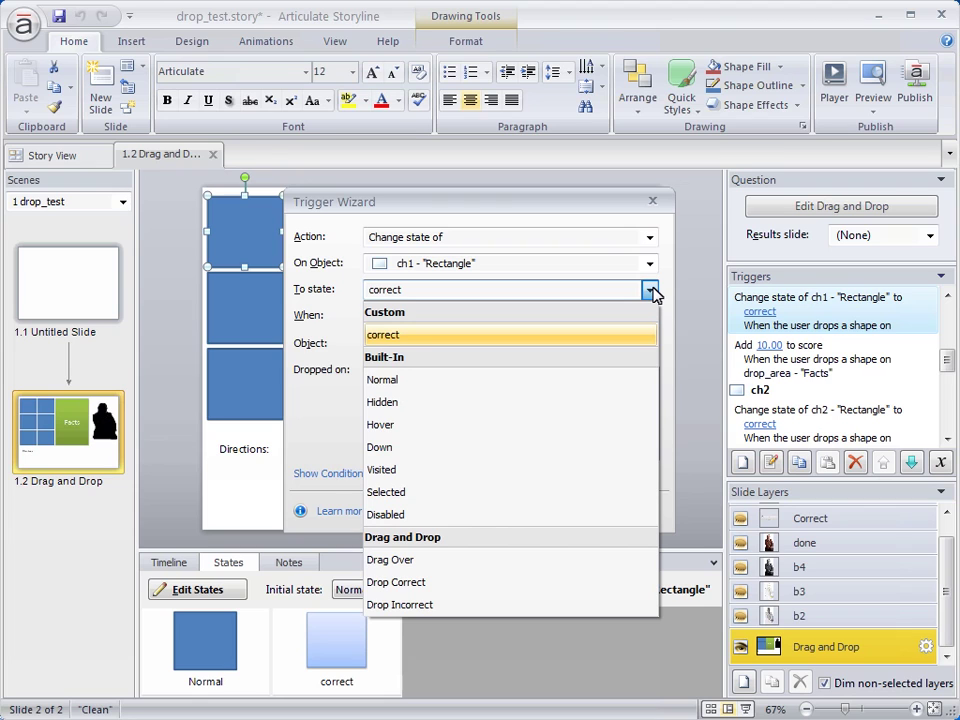
pyautogui.click(652, 291)
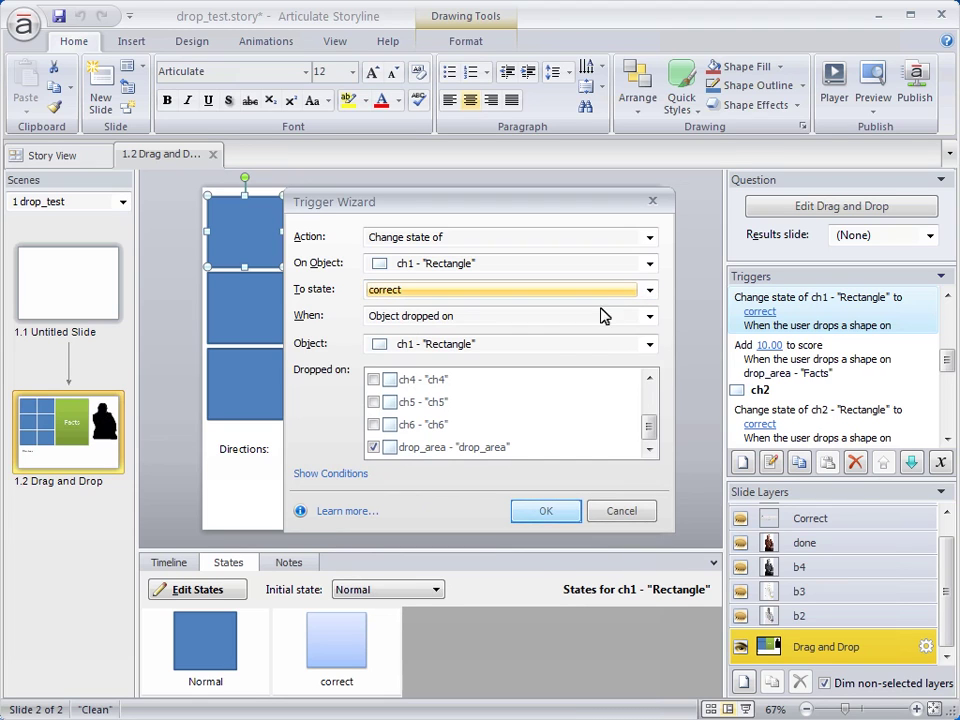
pyautogui.click(557, 514)
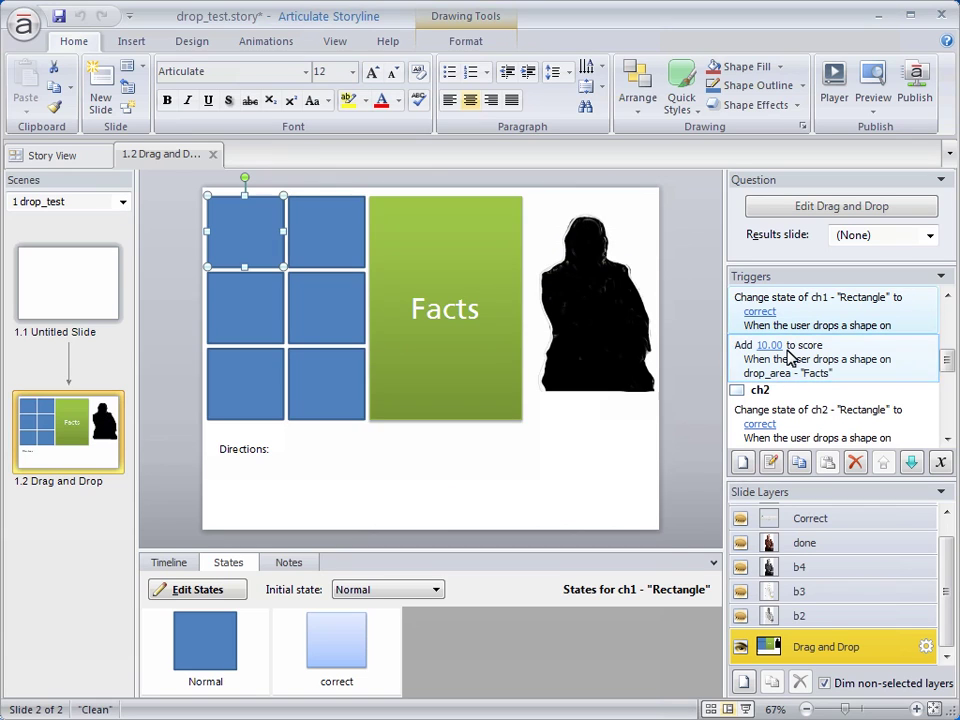
pyautogui.doubleClick(789, 356)
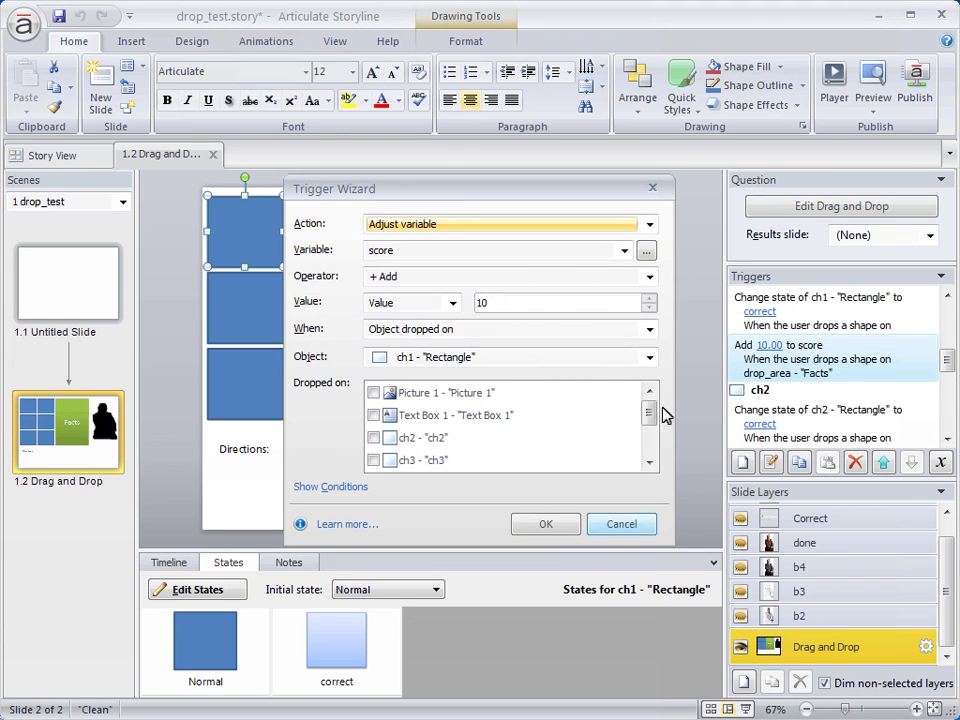
pyautogui.click(636, 526)
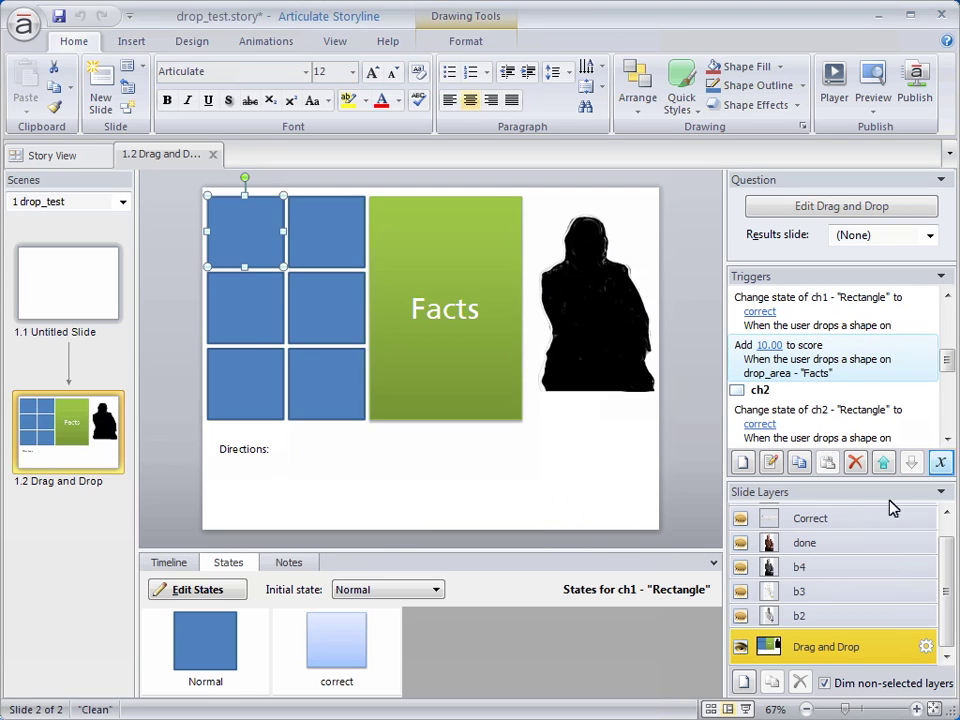
pyautogui.click(938, 463)
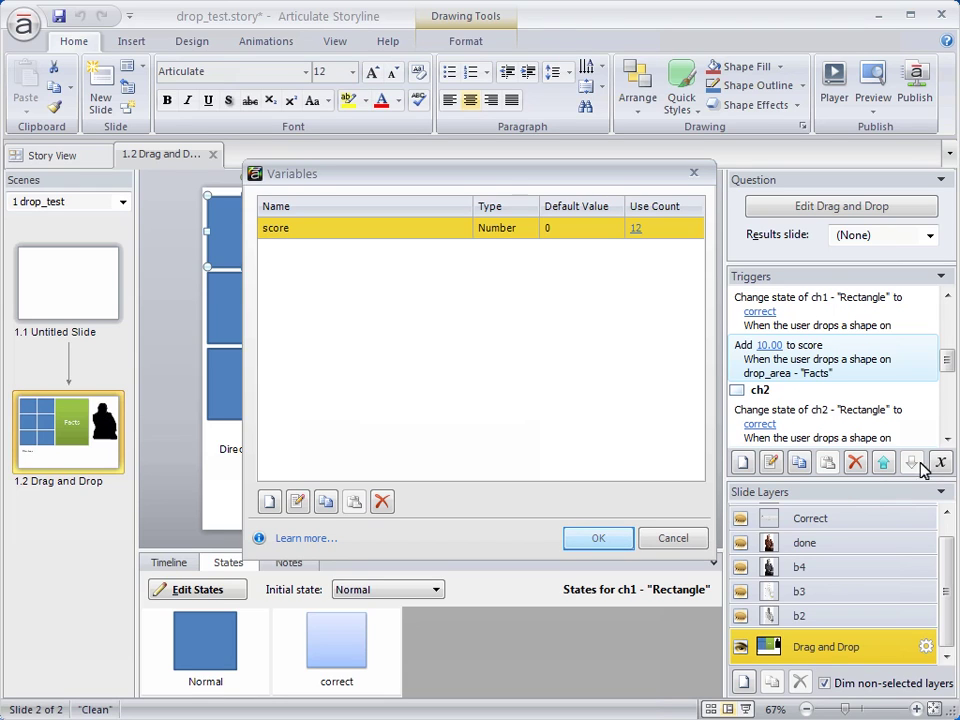
pyautogui.click(599, 539)
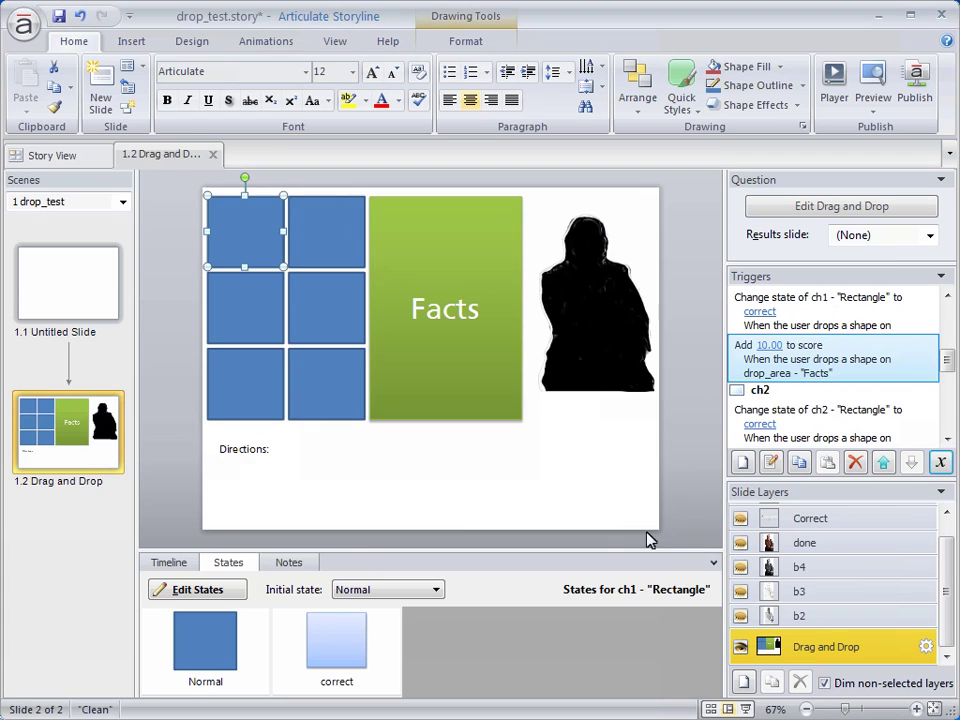
pyautogui.doubleClick(768, 359)
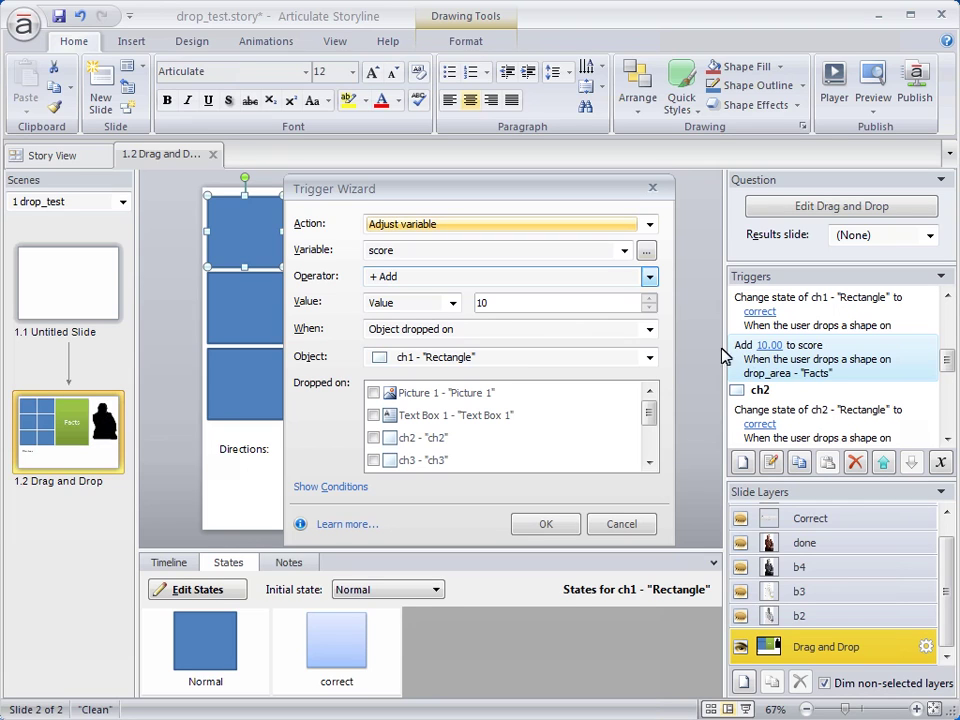
pyautogui.click(650, 279)
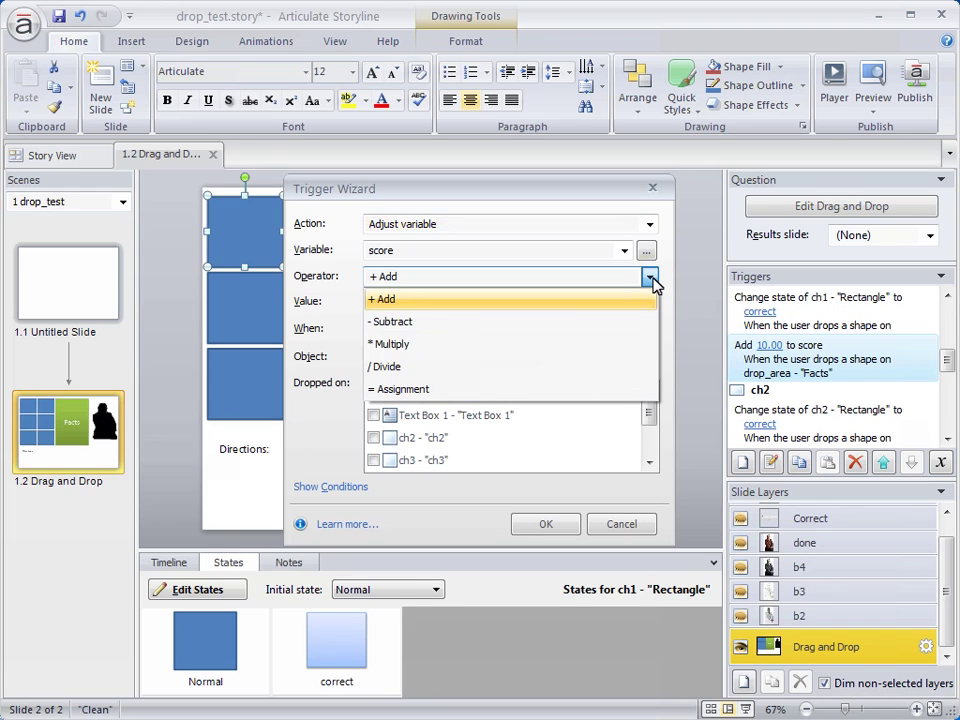
pyautogui.click(652, 283)
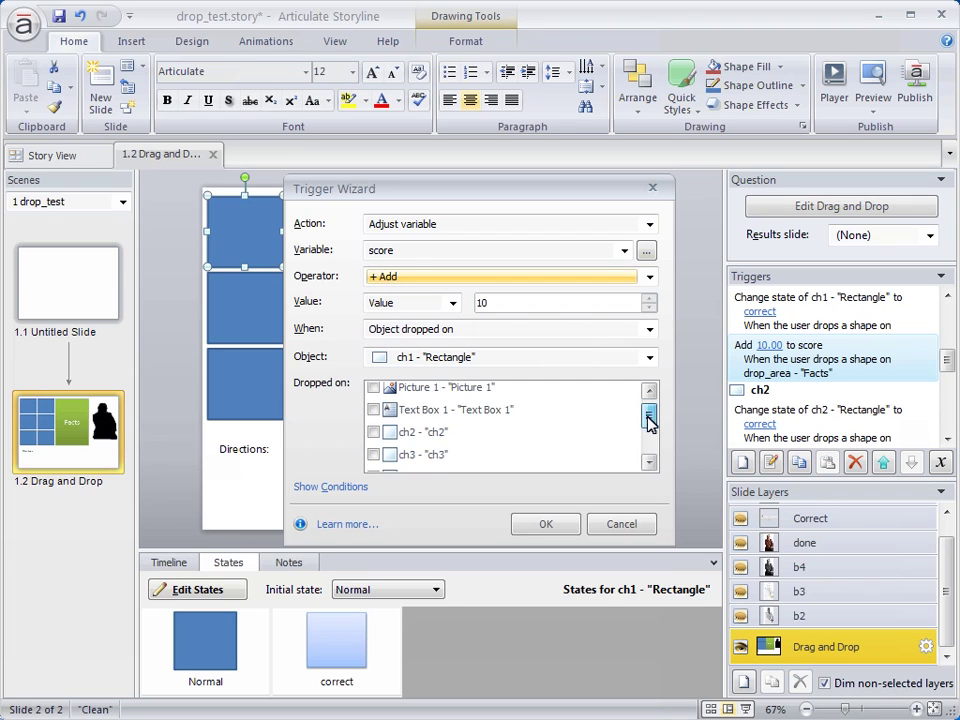
pyautogui.moveTo(649, 420); pyautogui.dragTo(652, 482)
pyautogui.click(550, 524)
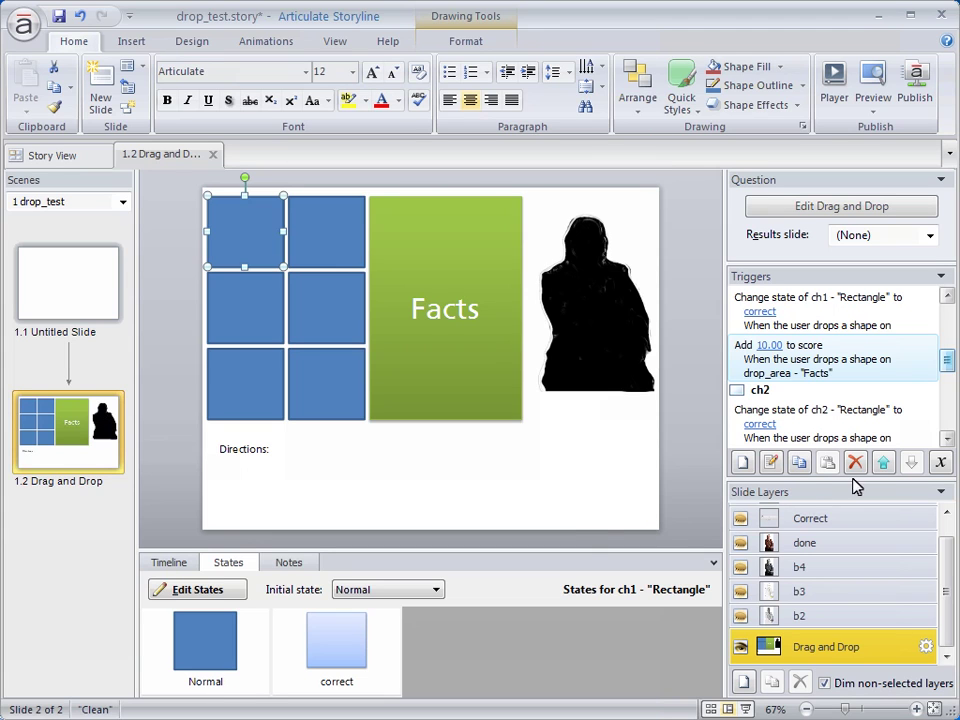
pyautogui.moveTo(948, 366); pyautogui.dragTo(949, 315)
pyautogui.click(930, 340)
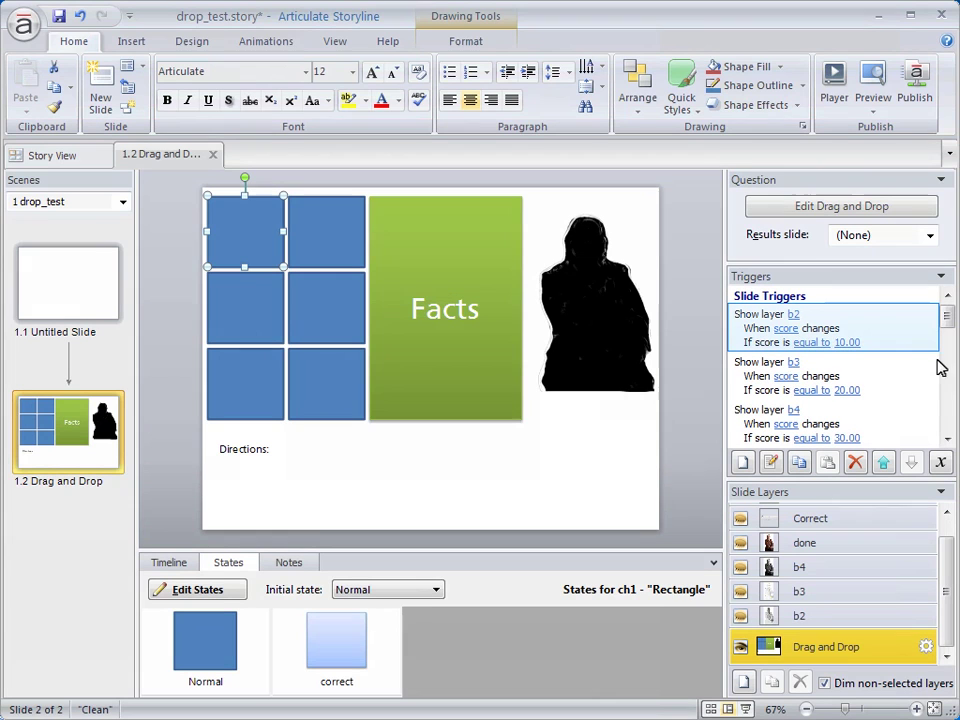
pyautogui.doubleClick(752, 322)
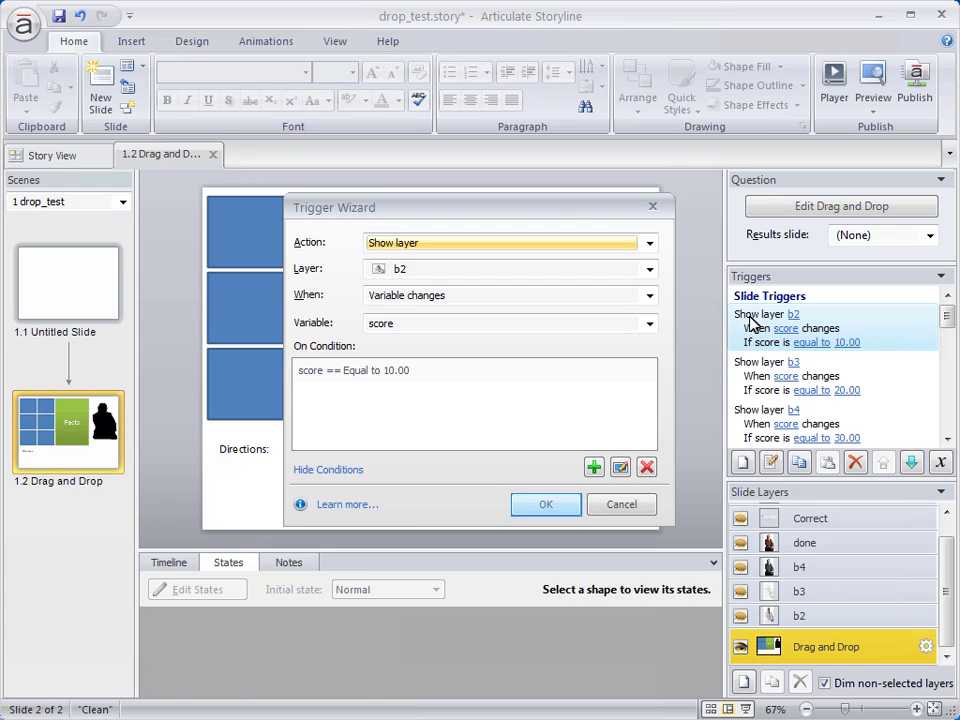
pyautogui.click(547, 505)
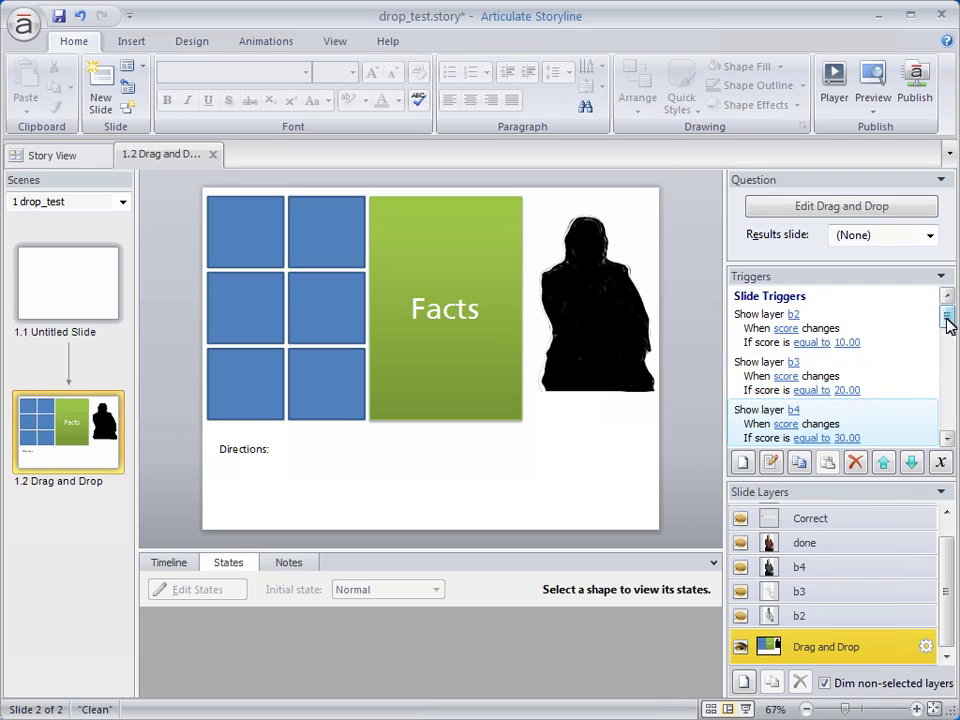
pyautogui.moveTo(947, 315); pyautogui.dragTo(947, 340)
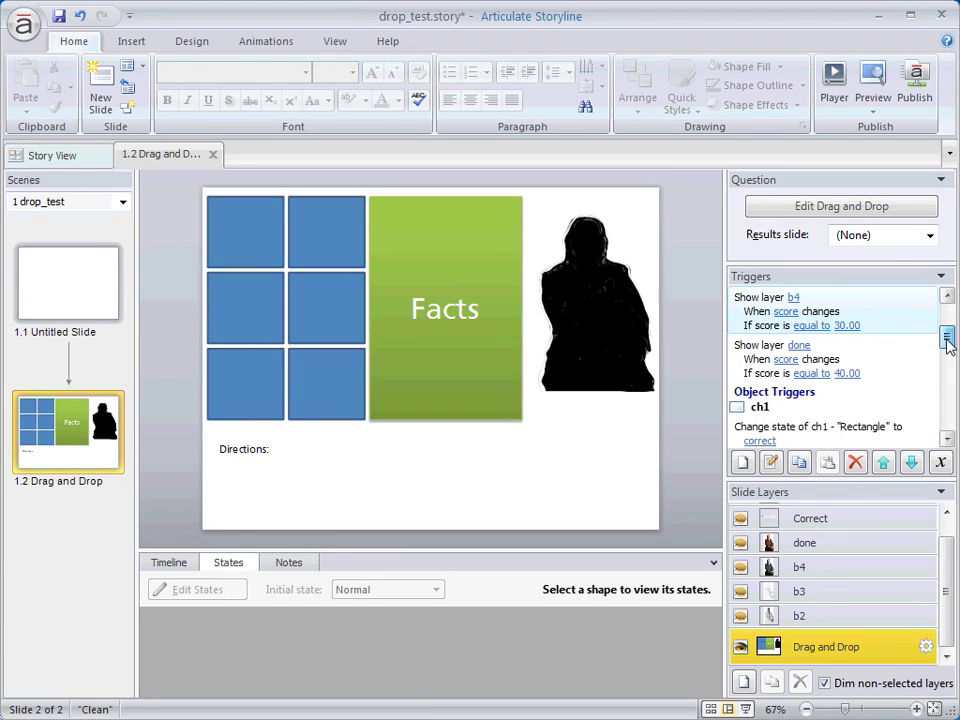
pyautogui.scroll(-1, 763, 317)
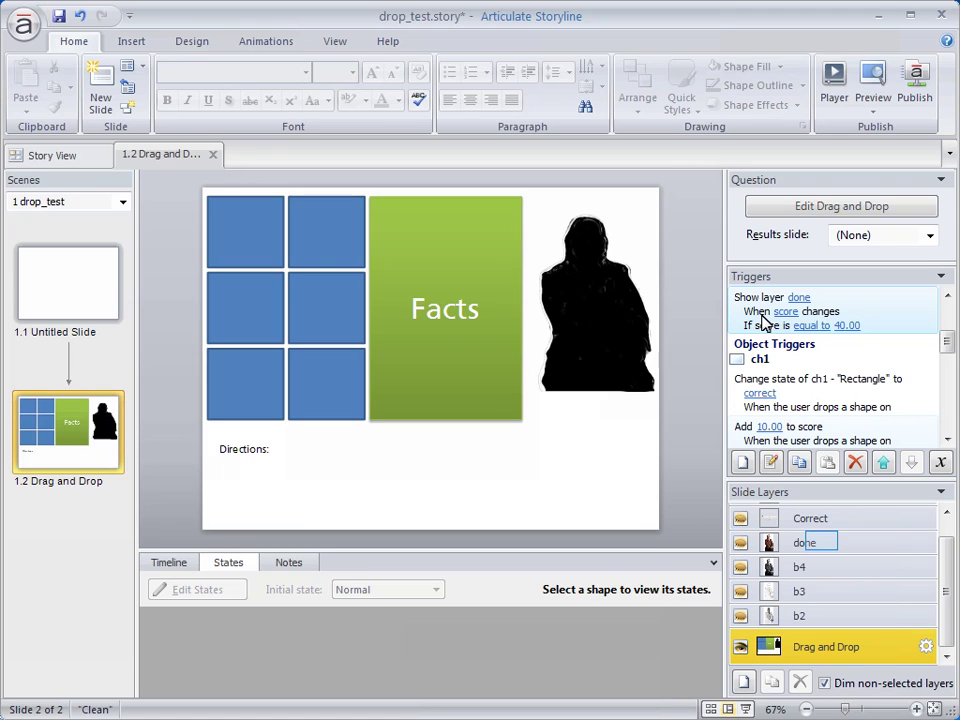
pyautogui.press('Return')
pyautogui.click(823, 544)
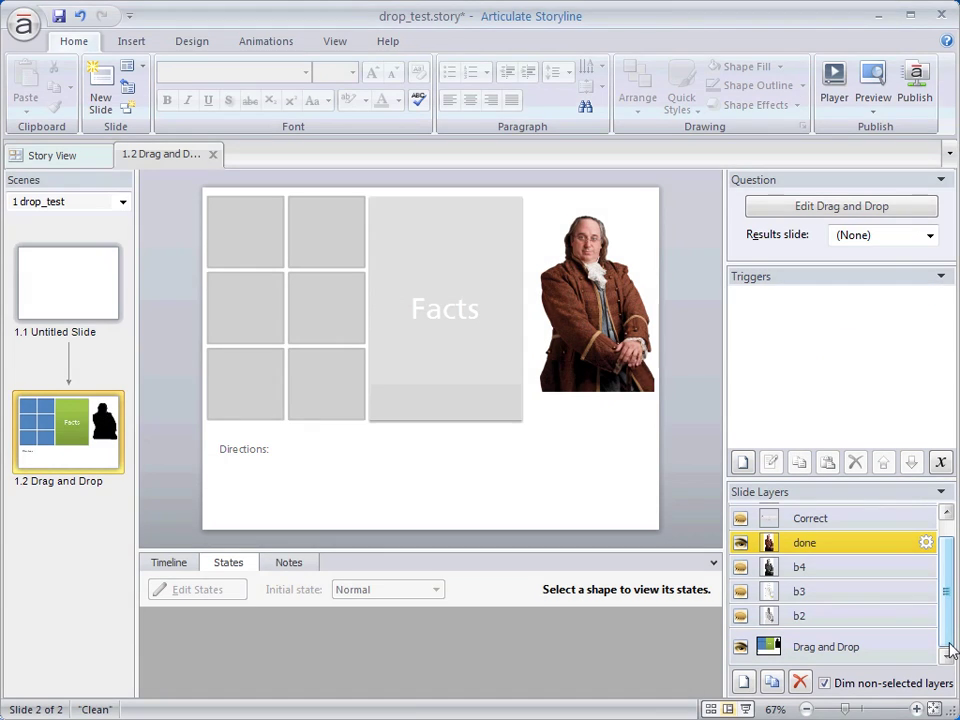
pyautogui.click(862, 647)
pyautogui.moveTo(951, 420); pyautogui.dragTo(949, 315)
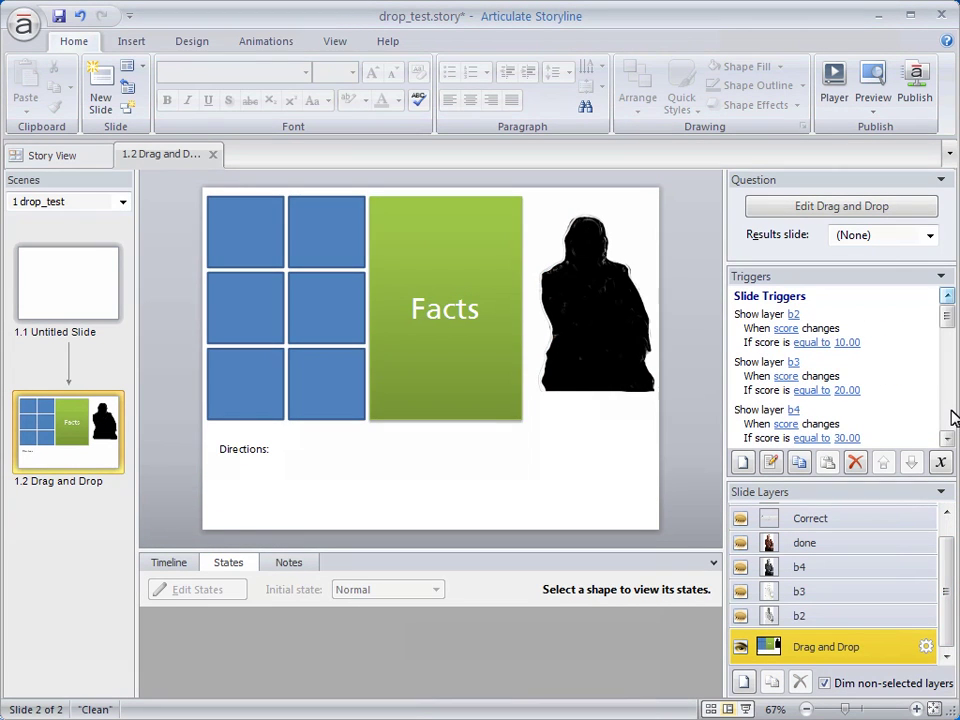